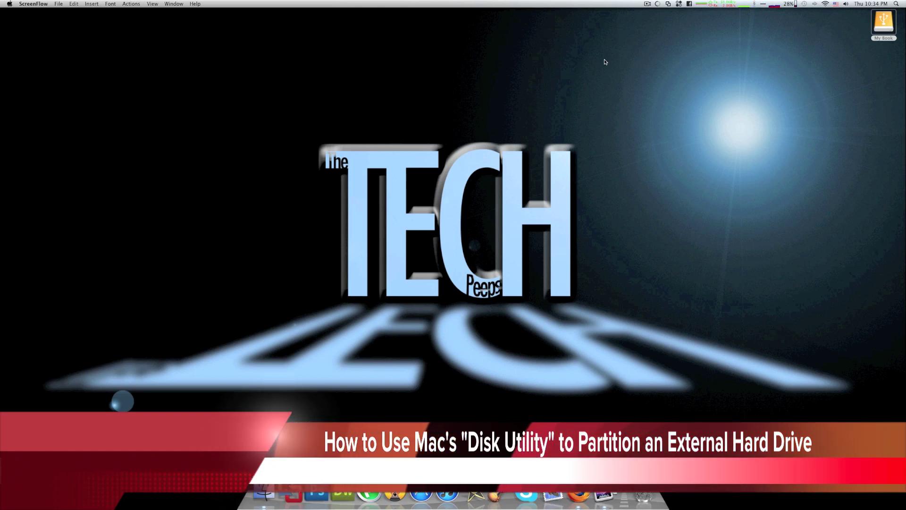
Step: Launch Disk Utility from Finder's Applications > Utilities folder
key("super+Tab")
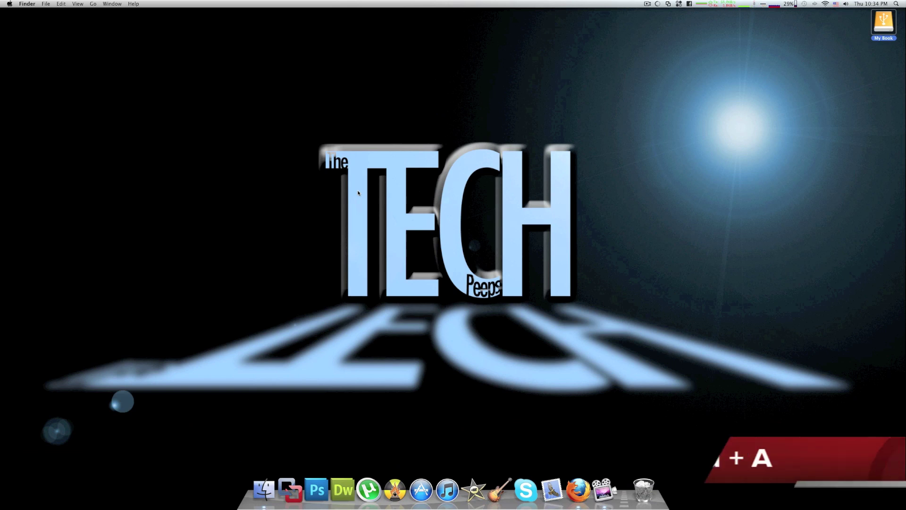
key("super+shift+a")
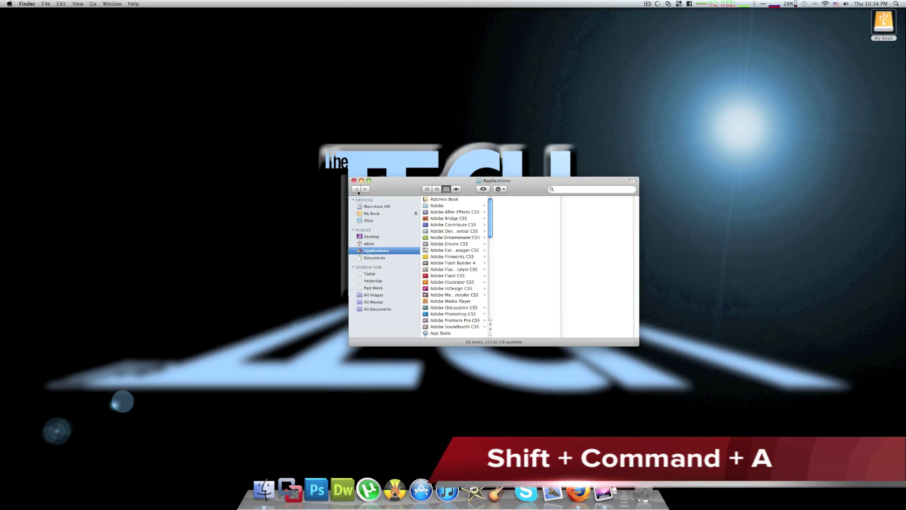
scroll(453, 283, "down", 15)
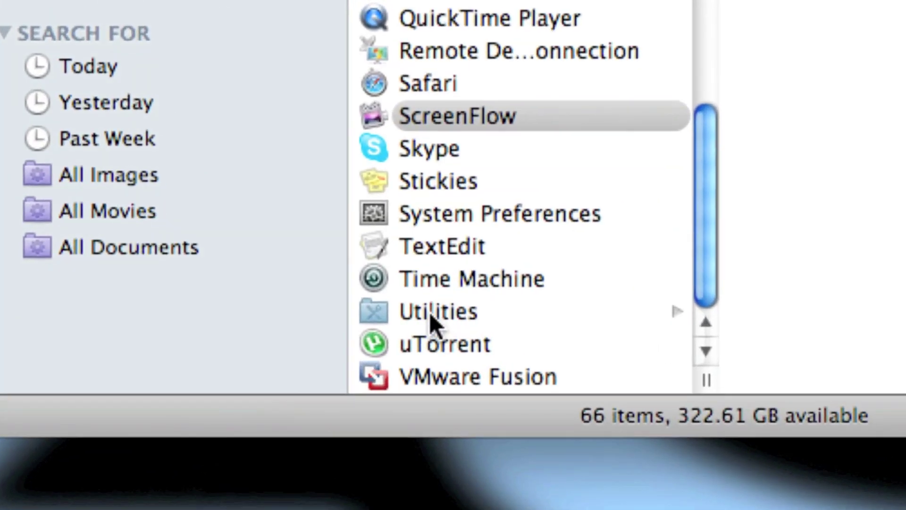
left_click(431, 314)
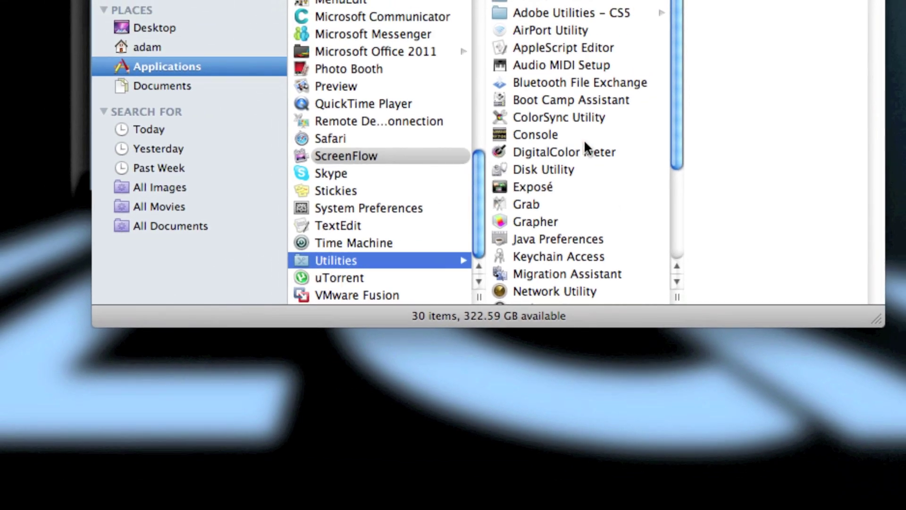
scroll(583, 170, "down", 1)
scroll(582, 176, "up", 1)
scroll(581, 156, "down", 1)
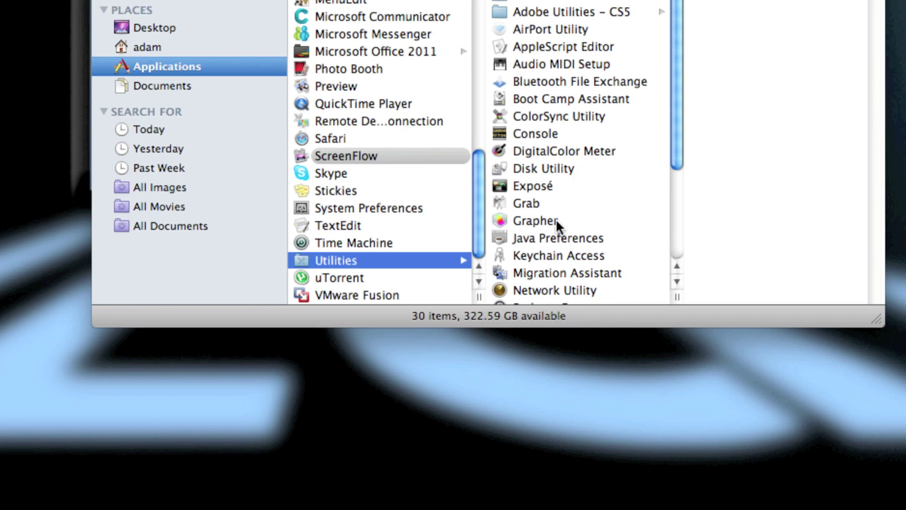
left_click(543, 169)
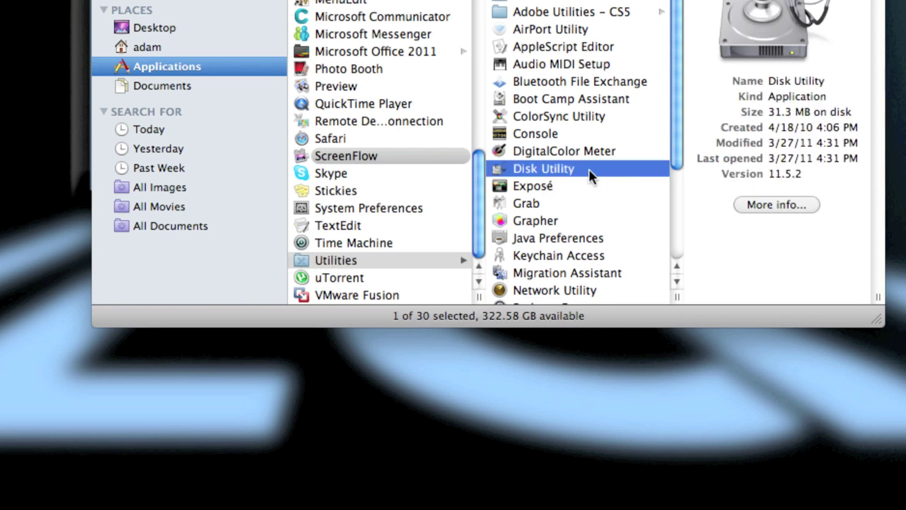
double_click(562, 168)
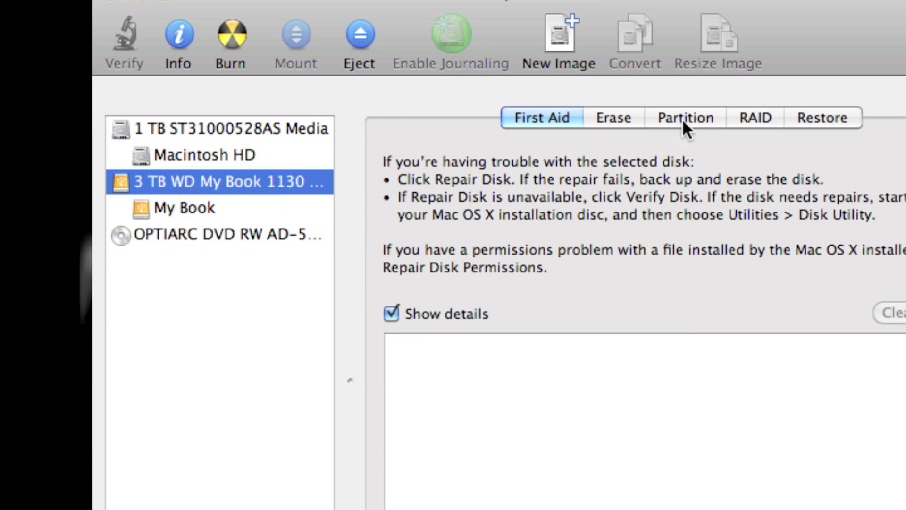
Step: Show the Partition tab for the 3 TB WD My Book drive
left_click(695, 118)
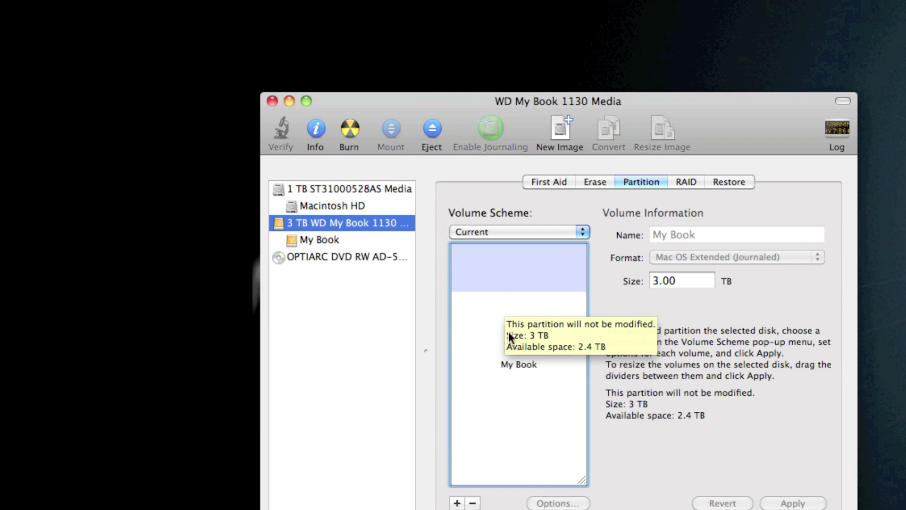
left_click(588, 446)
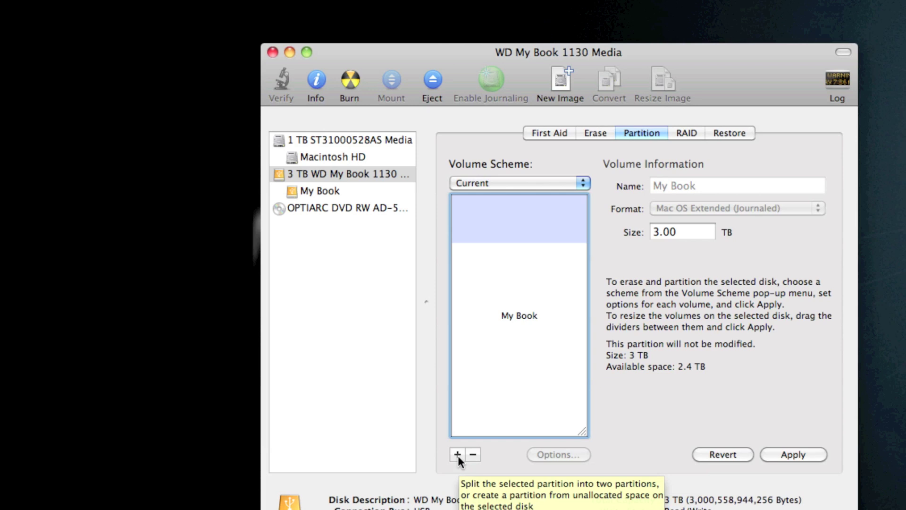
Step: Add a second partition to the Volume Scheme and name it 'TimeMachine iMac'
left_click(457, 454)
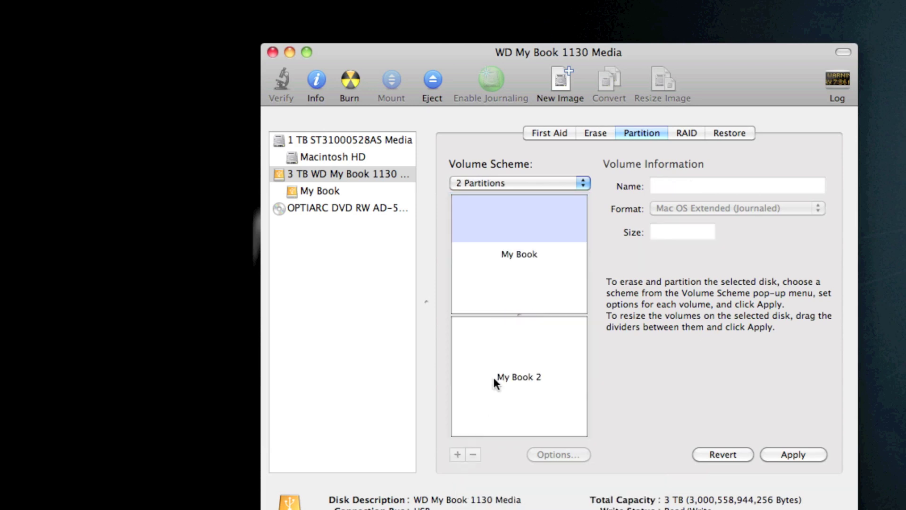
left_click(520, 383)
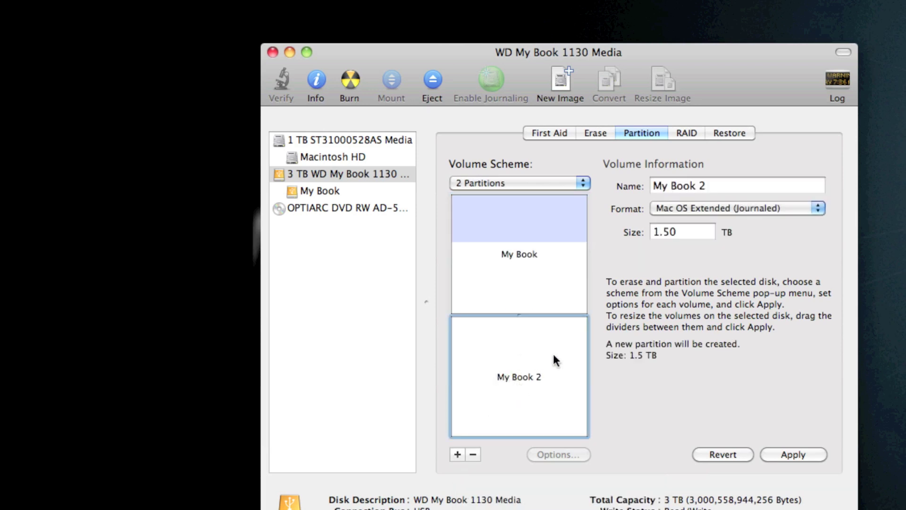
left_click(714, 183)
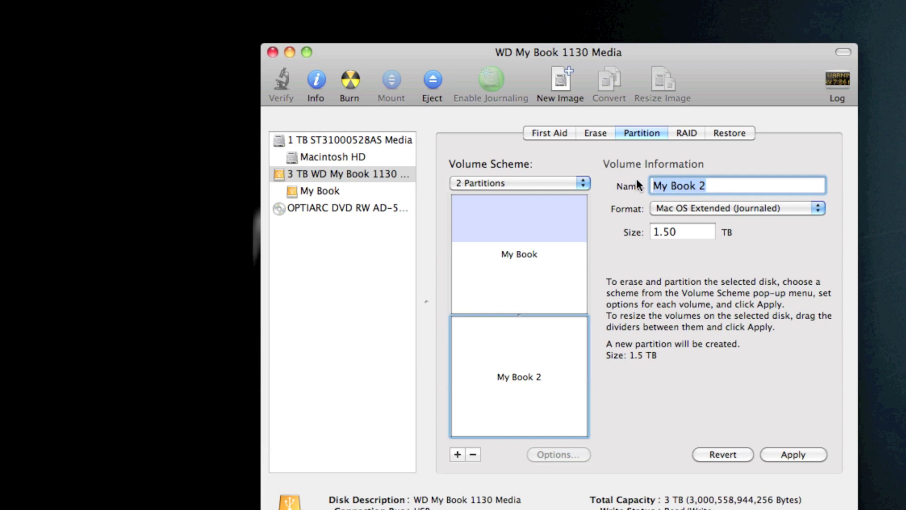
type("Time")
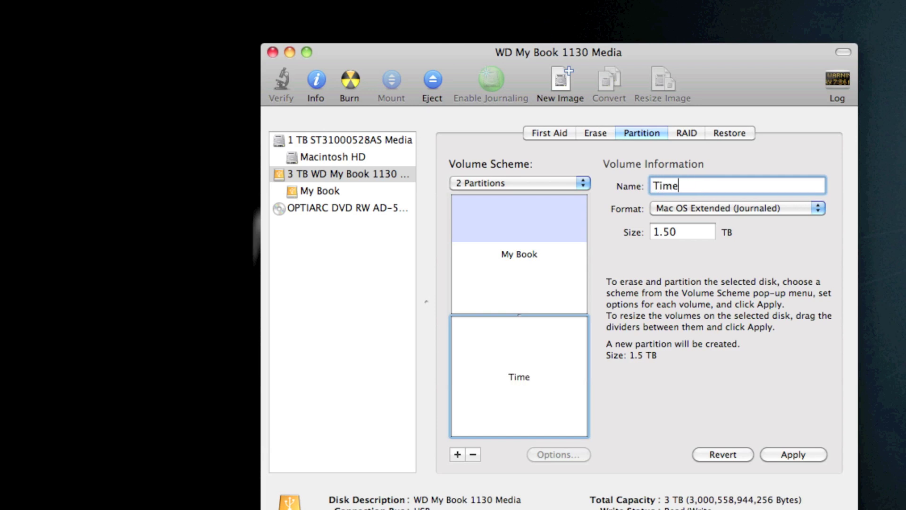
type("Machine I")
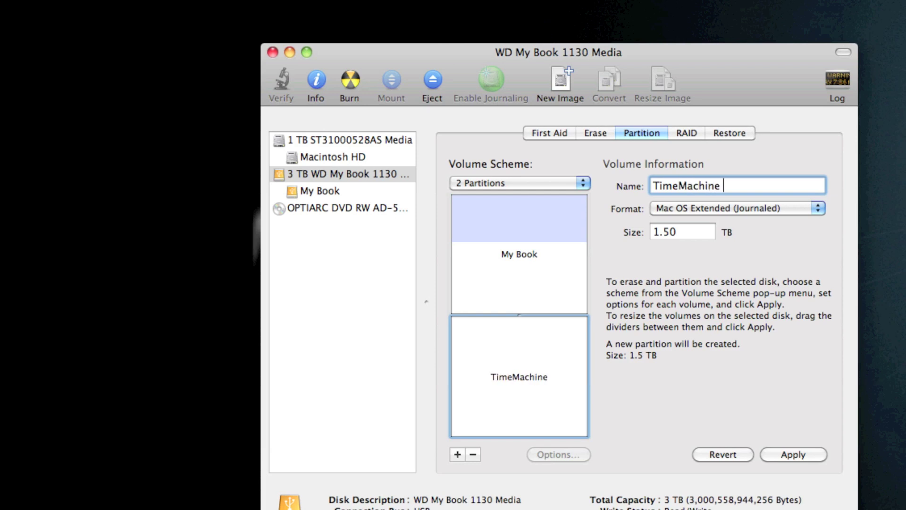
key("BackSpace")
type("iMac")
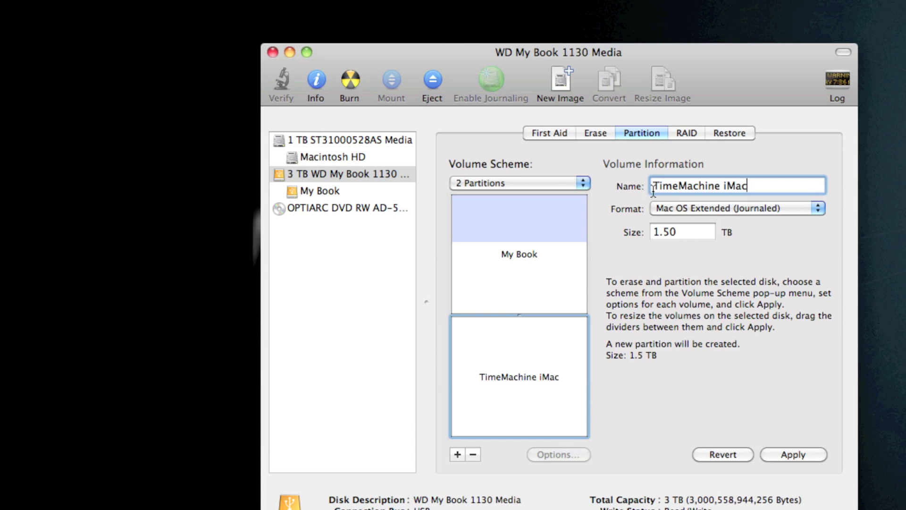
Step: Set TimeMachine iMac to Mac OS Extended (Journaled), 1 TB, and verify My Book is 2 TB
left_click(704, 210)
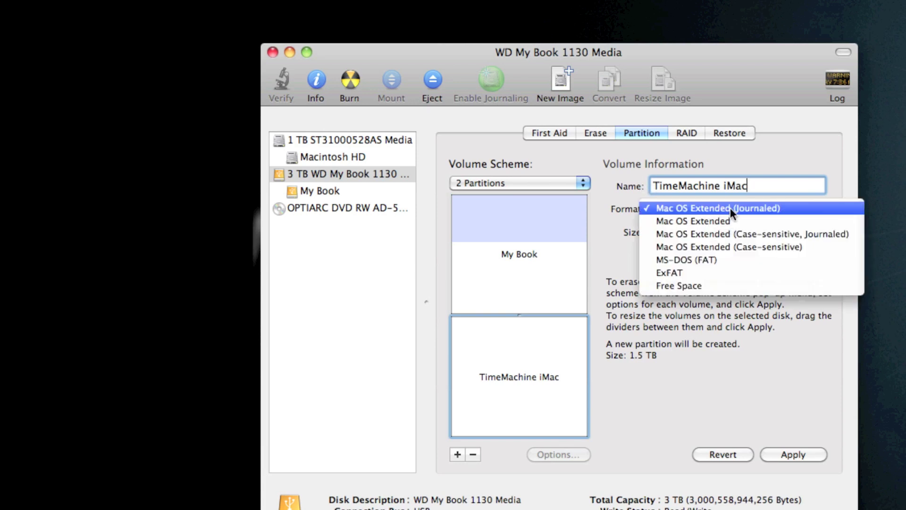
left_click(669, 207)
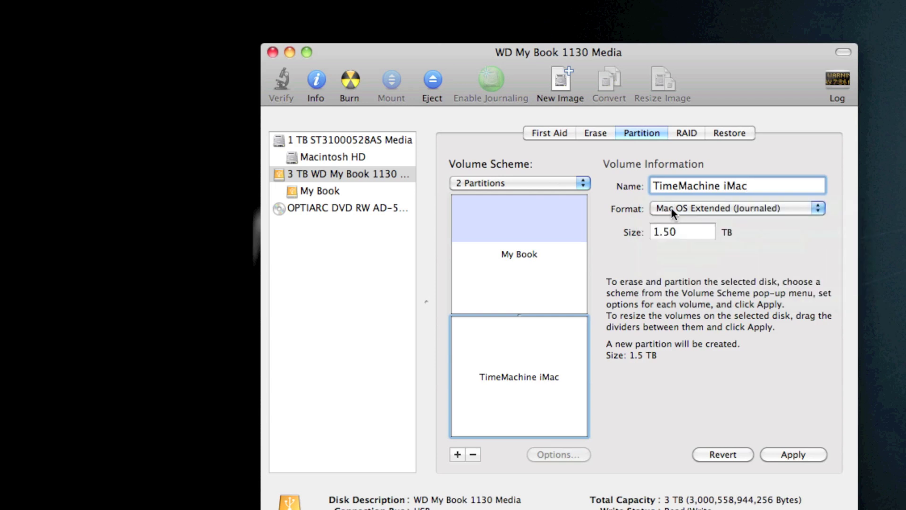
left_click(687, 231)
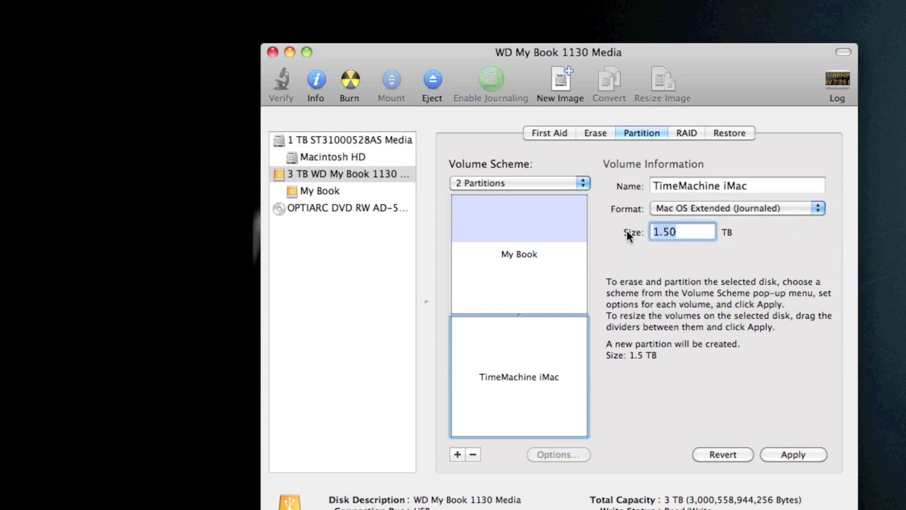
type("1")
left_click(560, 298)
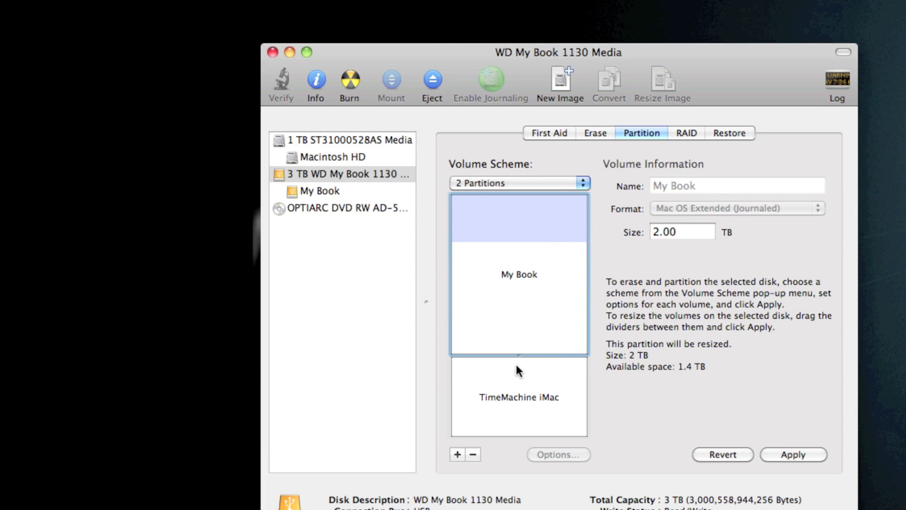
left_click(540, 376)
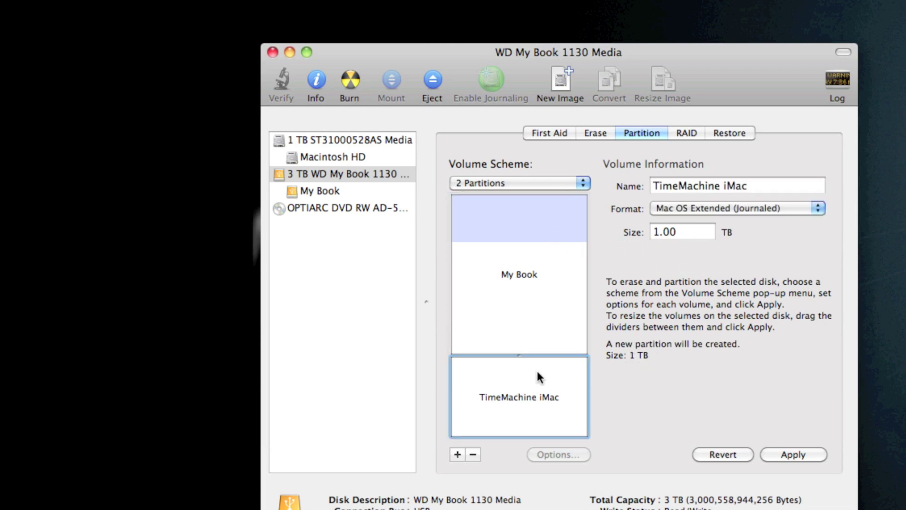
left_click(535, 278)
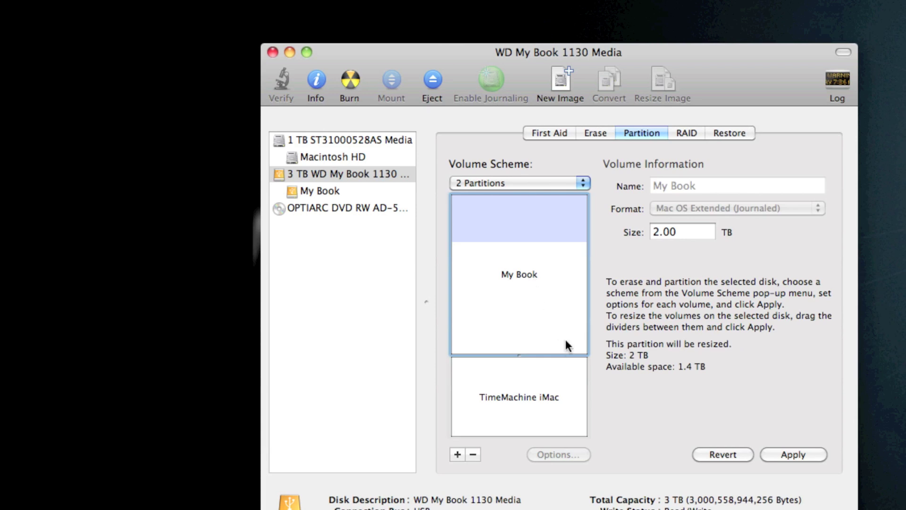
left_click(568, 379)
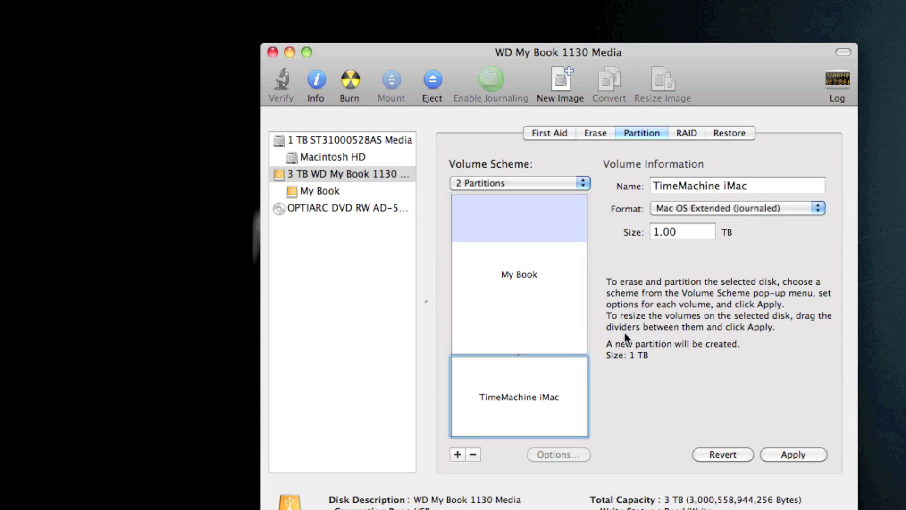
Step: Apply and confirm the two-partition layout on the WD My Book drive
left_click(791, 455)
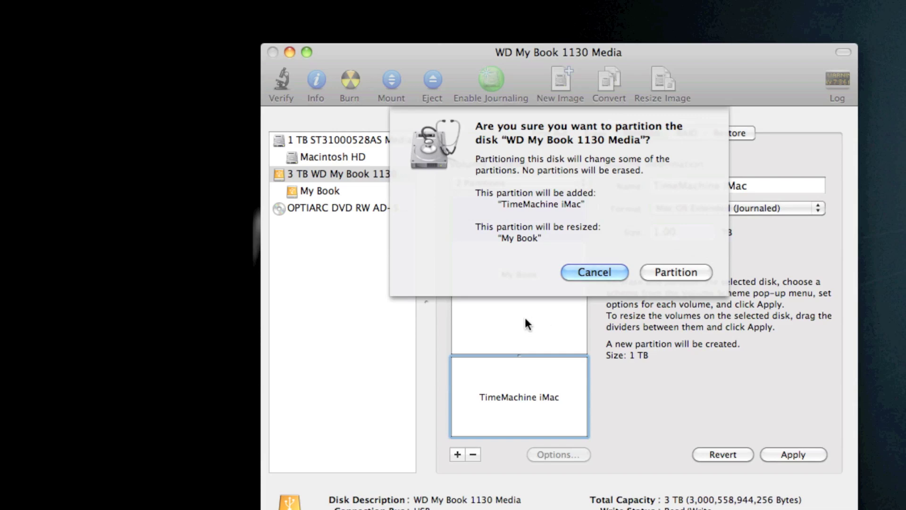
left_click(672, 273)
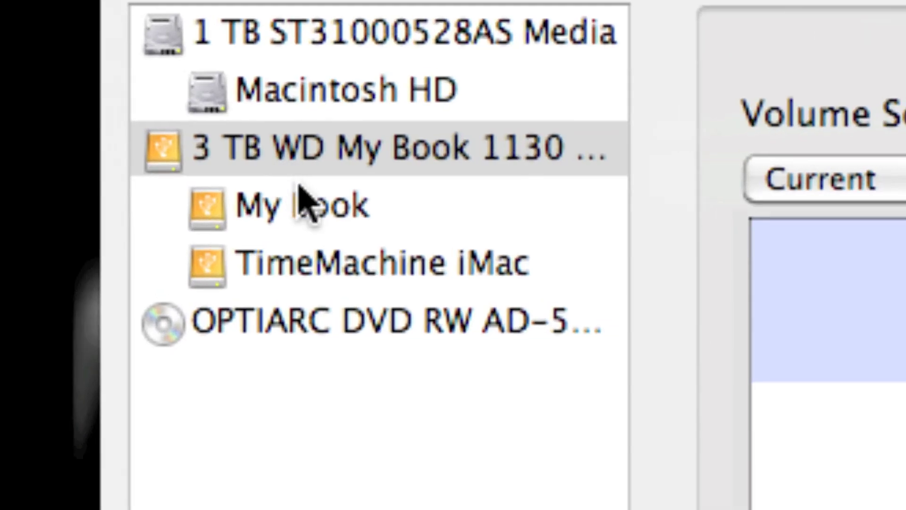
Step: Inspect My Book, TimeMachine iMac, Macintosh HD and the internal drive, then return to WD My Book
left_click(302, 202)
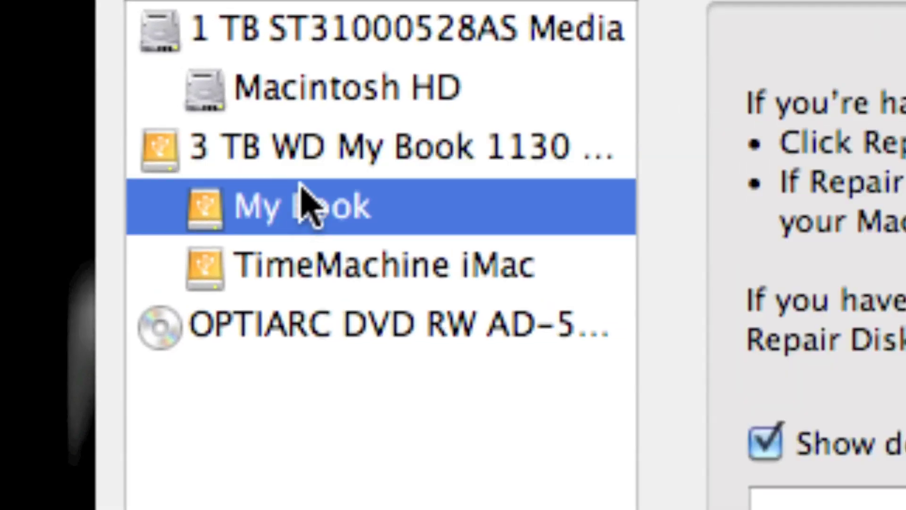
left_click(319, 264)
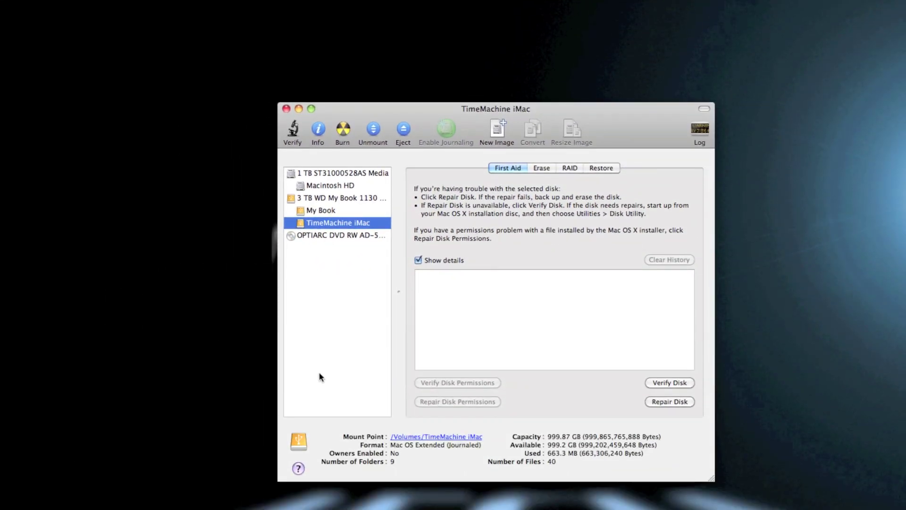
left_click(323, 187)
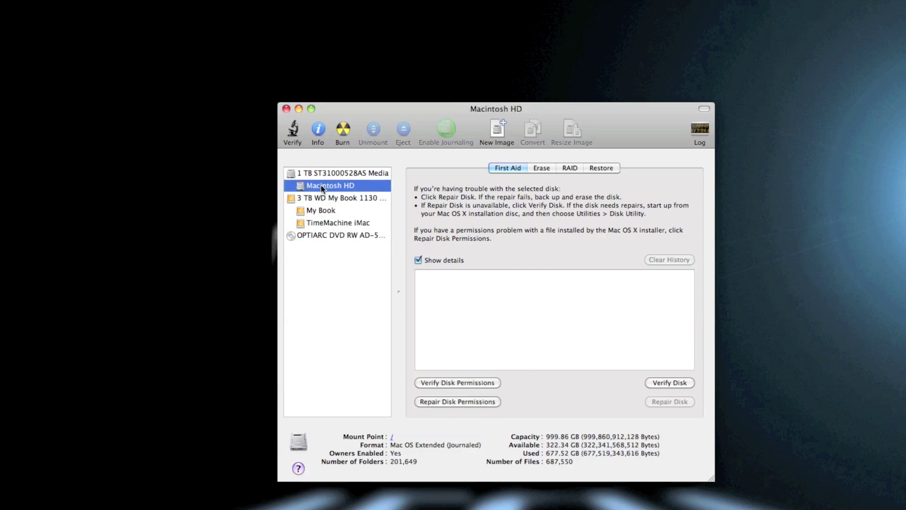
left_click(328, 174)
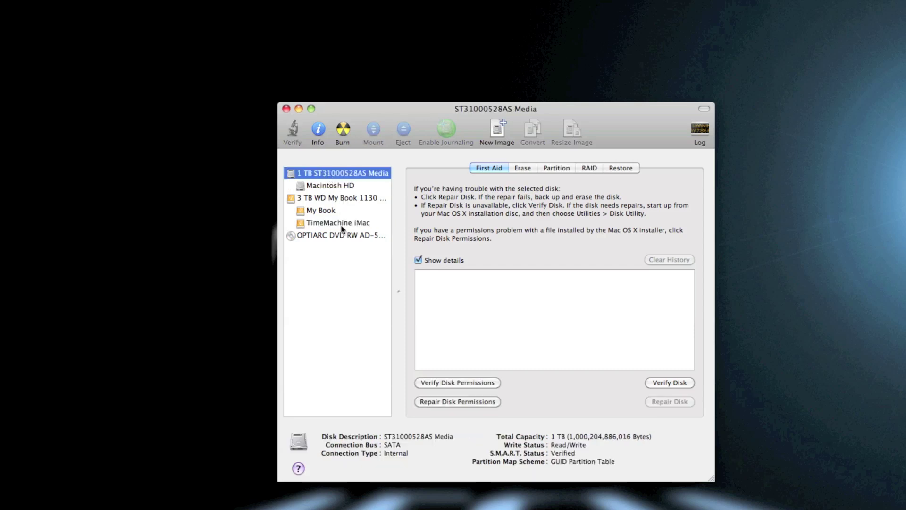
left_click(338, 201)
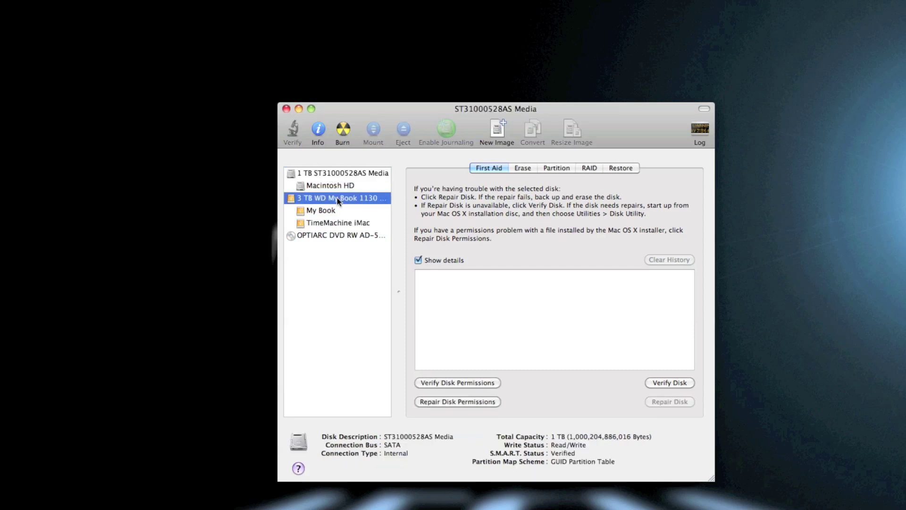